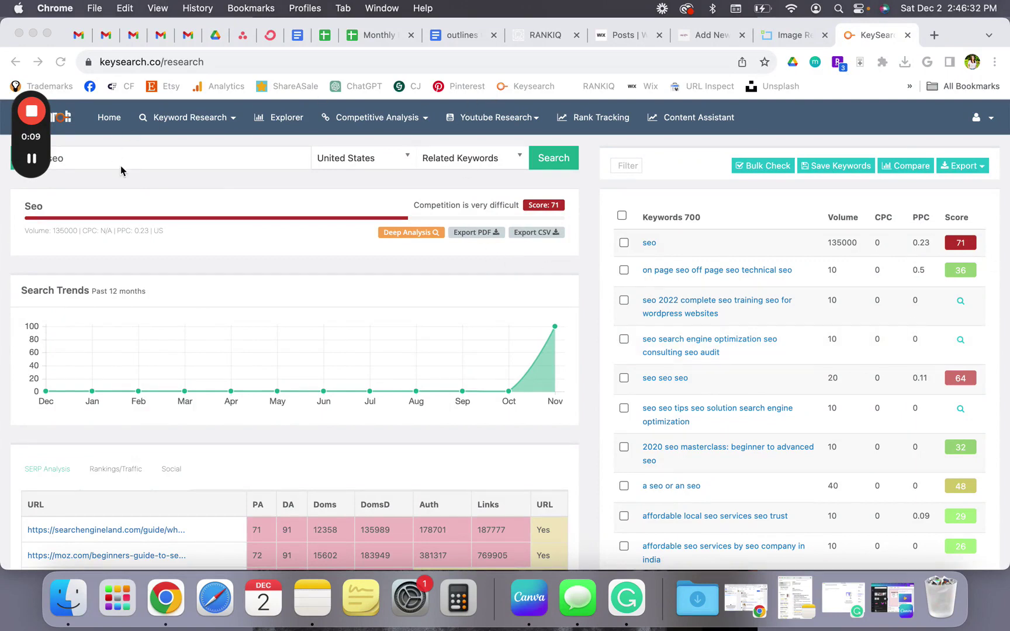
# Toggle the keyword research options and reload the keyword research page
pyautogui.click(192, 125)
pyautogui.click(185, 163)
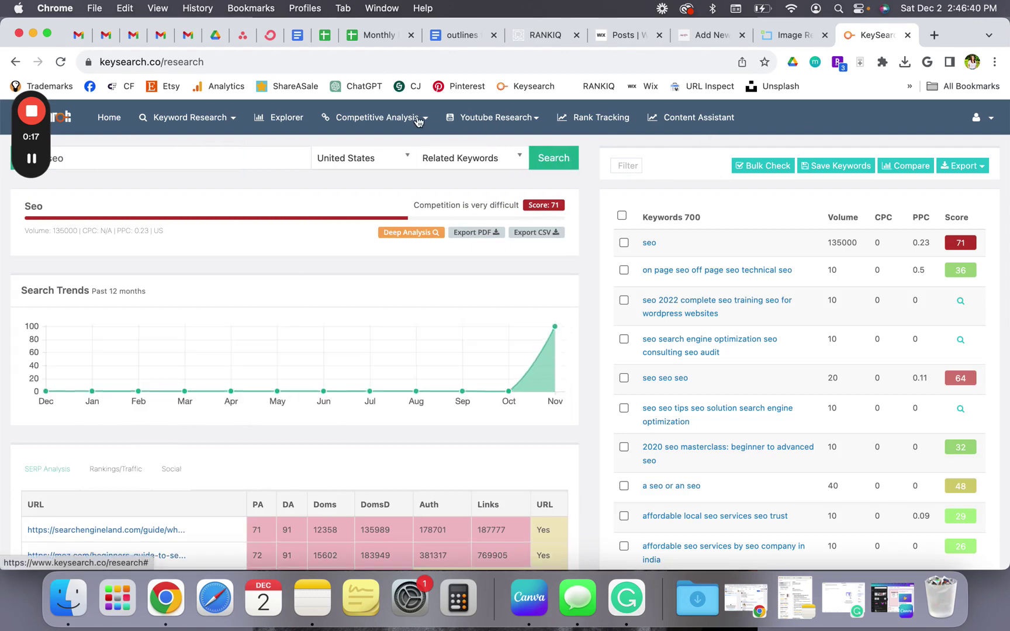
pyautogui.click(228, 114)
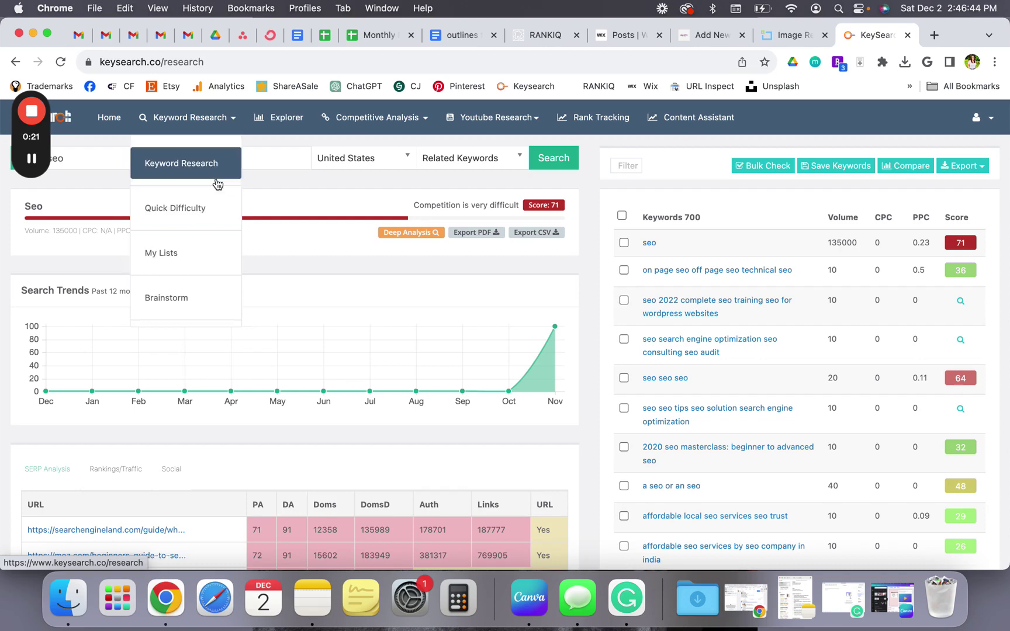
pyautogui.click(219, 124)
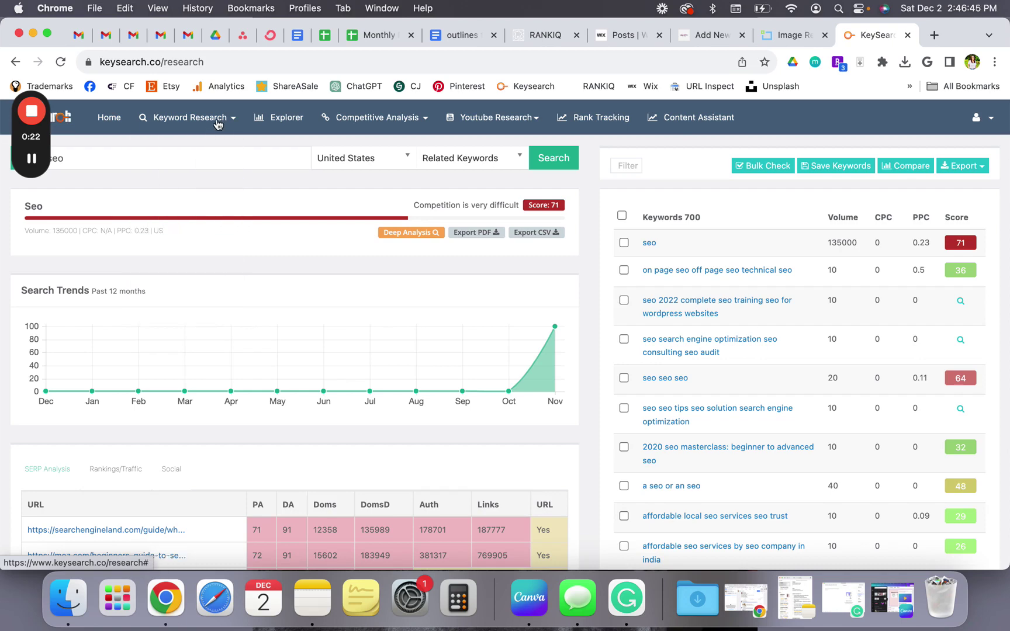
# Replace the search term with 'office chairs' and run the keyword search
pyautogui.tripleClick(196, 156)
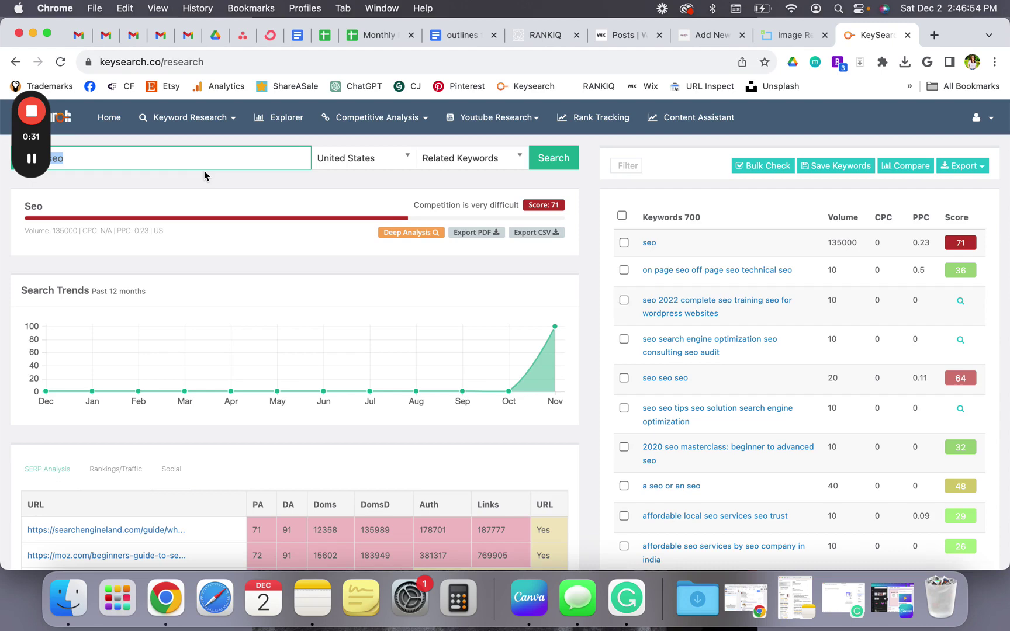
pyautogui.write('office chairs')
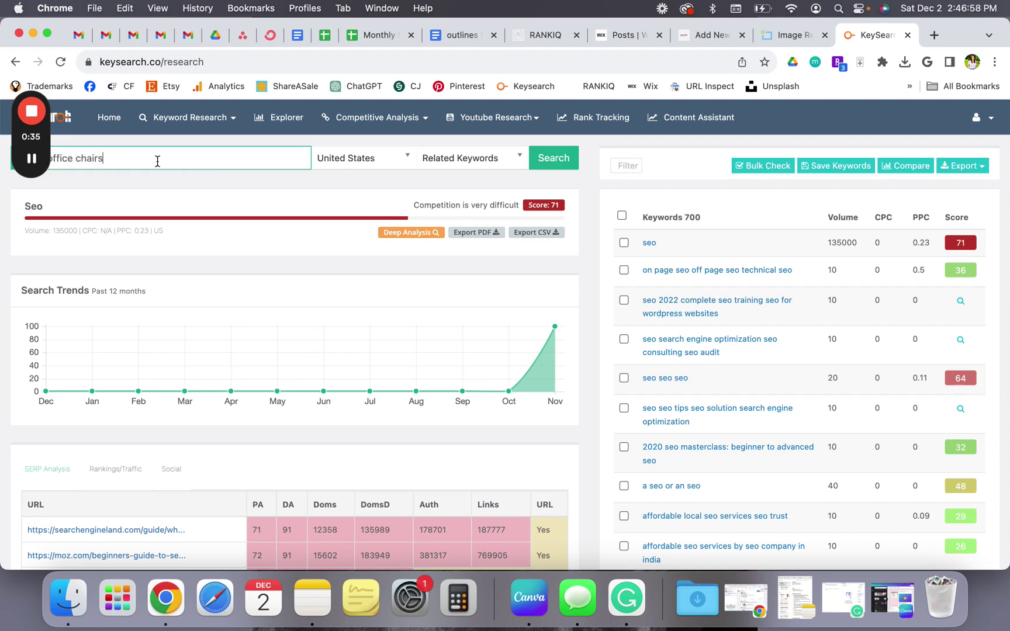
pyautogui.click(557, 166)
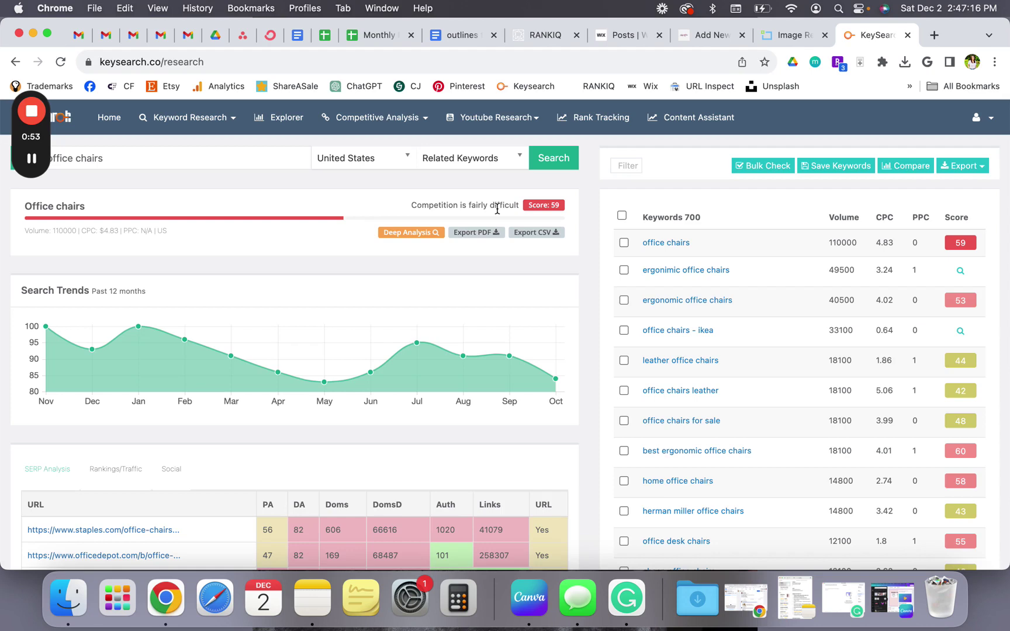
pyautogui.scroll(-10, 875, 426)
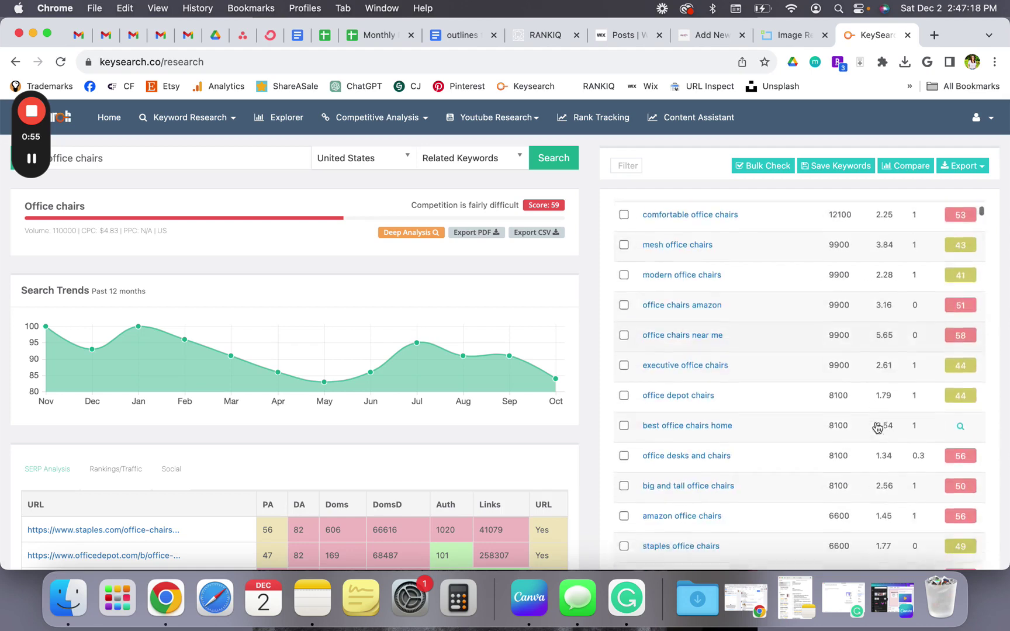
pyautogui.scroll(7, 877, 427)
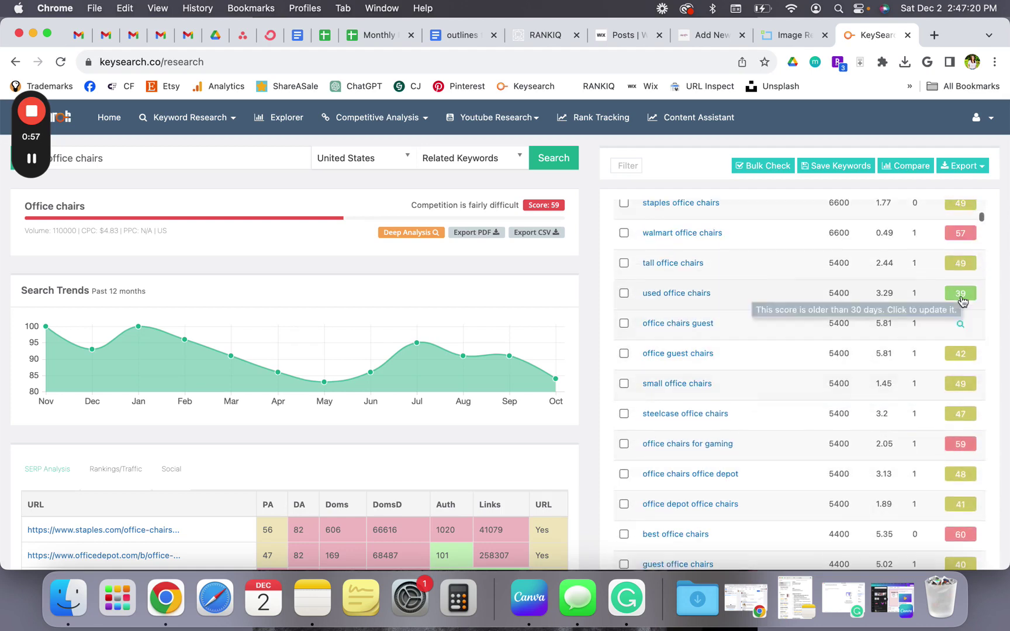
pyautogui.scroll(3, 963, 302)
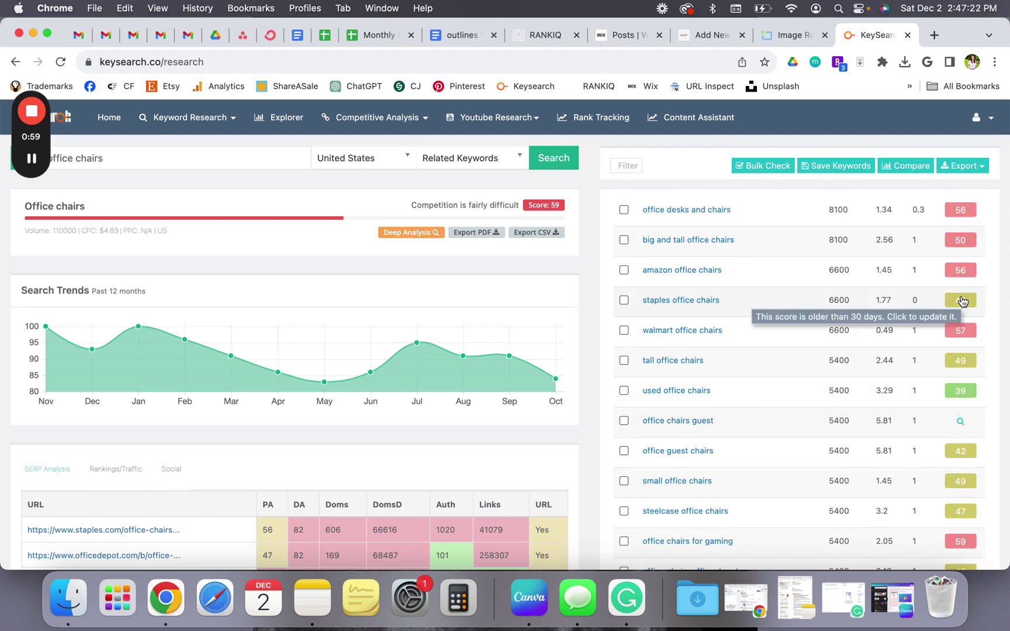
pyautogui.scroll(5, 857, 252)
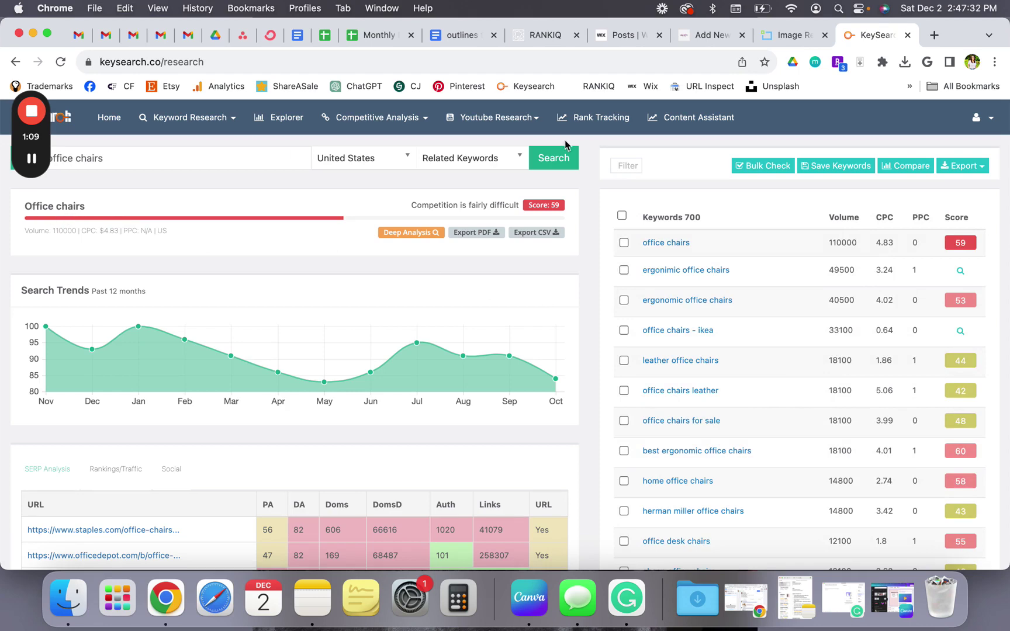
# Sort the related keywords by score, lowest first
pyautogui.click(962, 218)
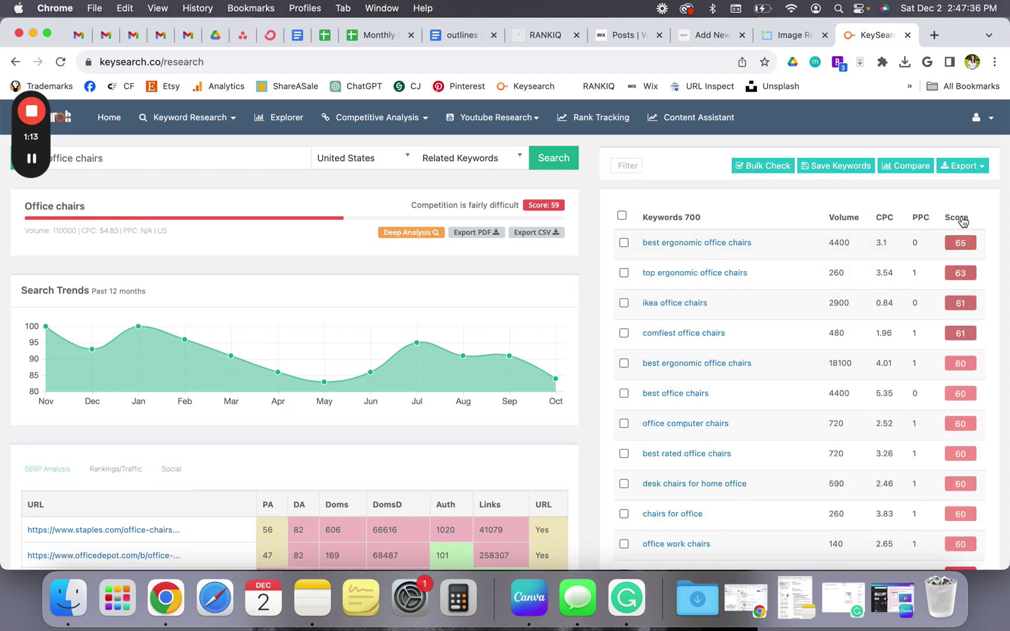
pyautogui.click(963, 223)
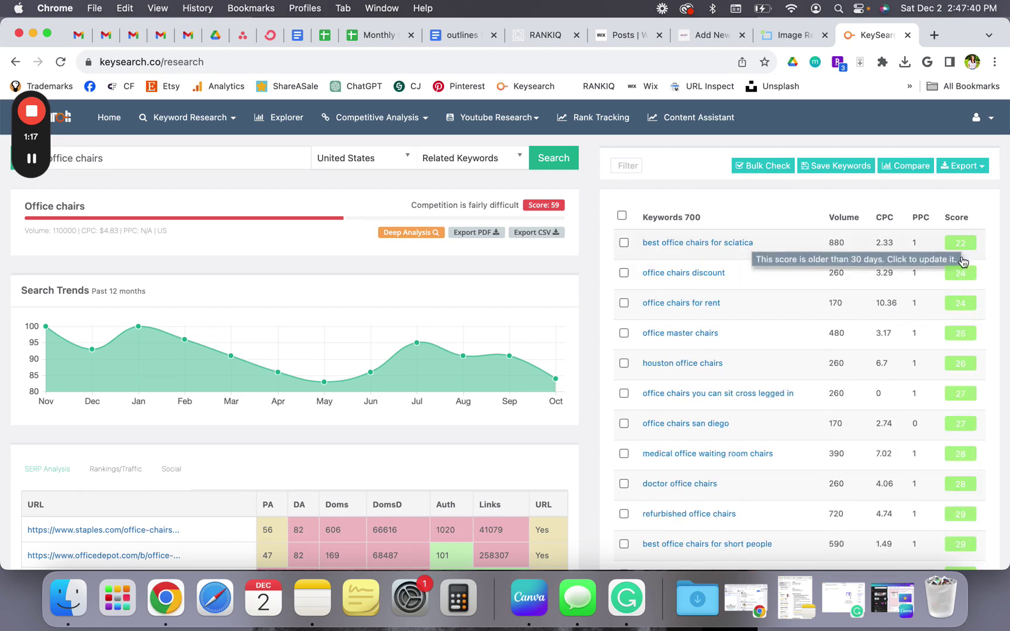
pyautogui.scroll(-5, 962, 266)
pyautogui.scroll(8, 960, 266)
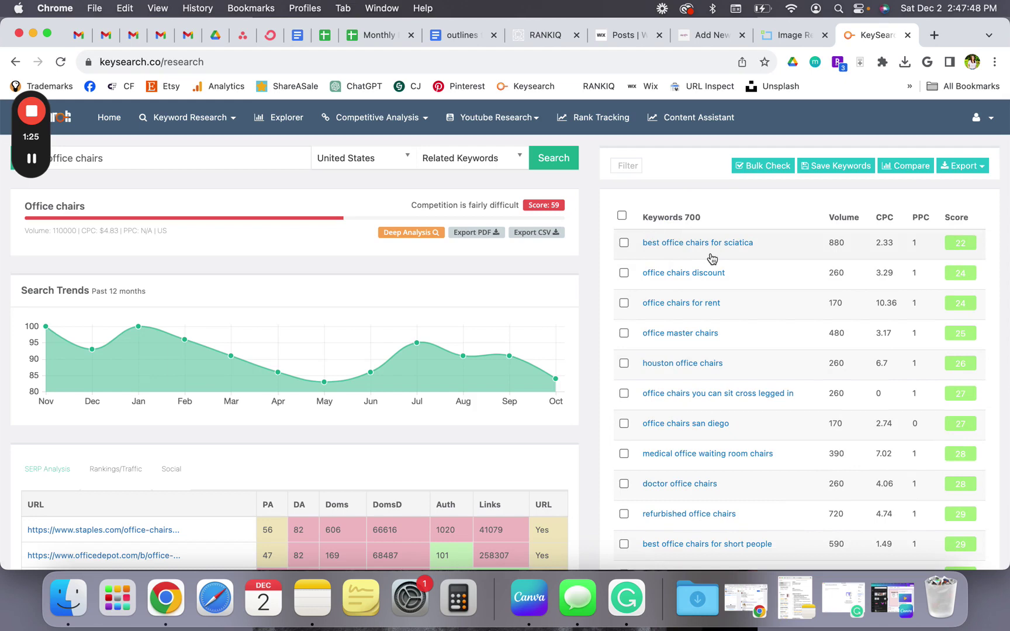
# Check the 'best office chairs for sciatica' keyword (volume 880, score 22)
pyautogui.click(624, 243)
pyautogui.scroll(-1, 639, 318)
pyautogui.scroll(1, 639, 318)
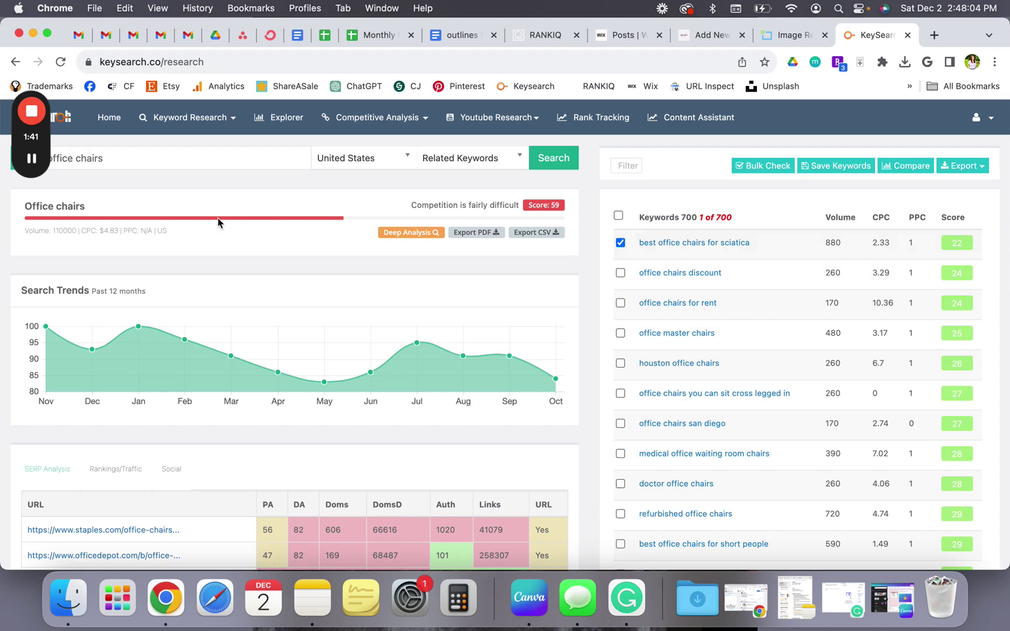
# Search for 'best office chairs for sciatica', yielding score 28 and 699 related keywords
pyautogui.click(169, 158)
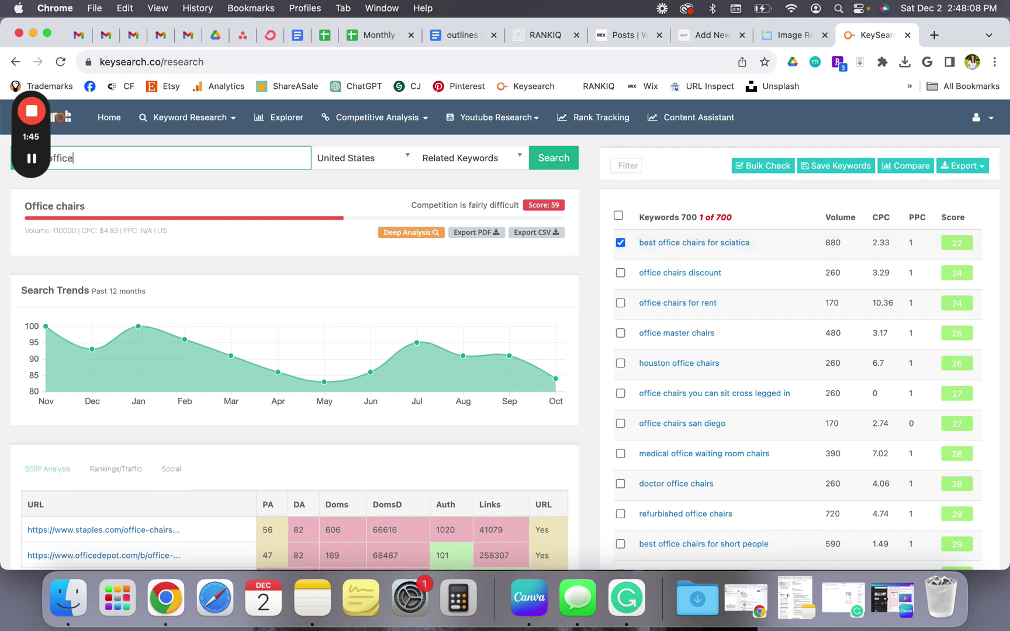
pyautogui.press('BackSpace')
pyautogui.press('BackSpace')
pyautogui.write('oest office chairs for sciati')
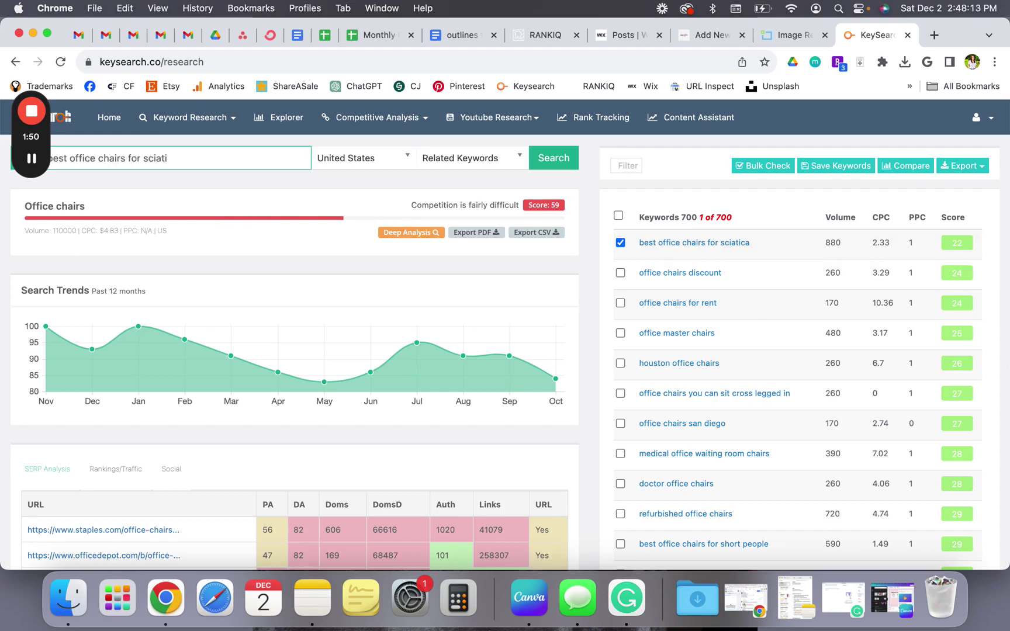
pyautogui.write('ca')
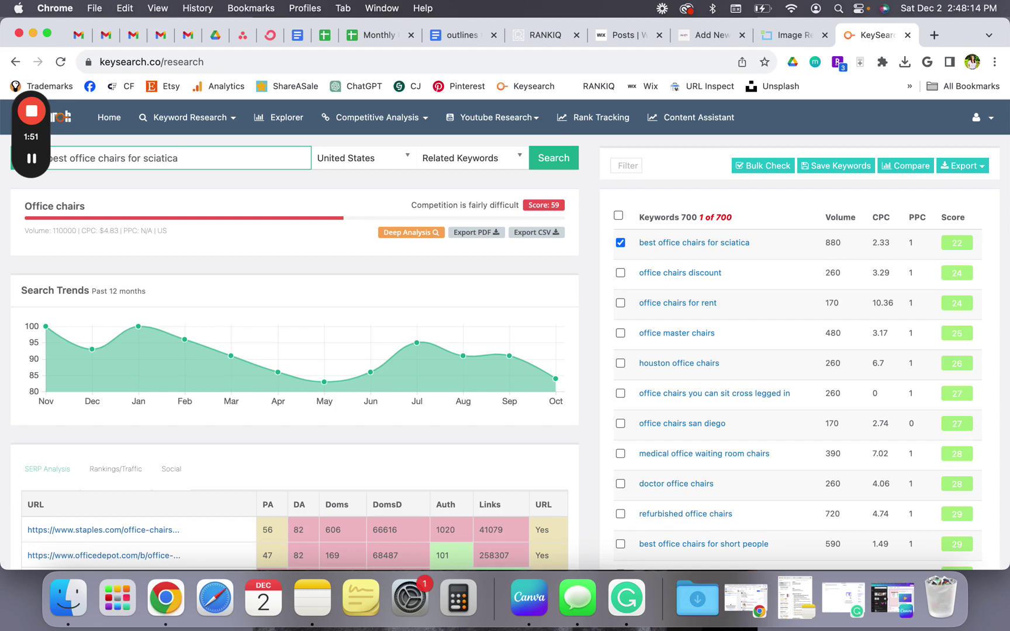
pyautogui.click(554, 158)
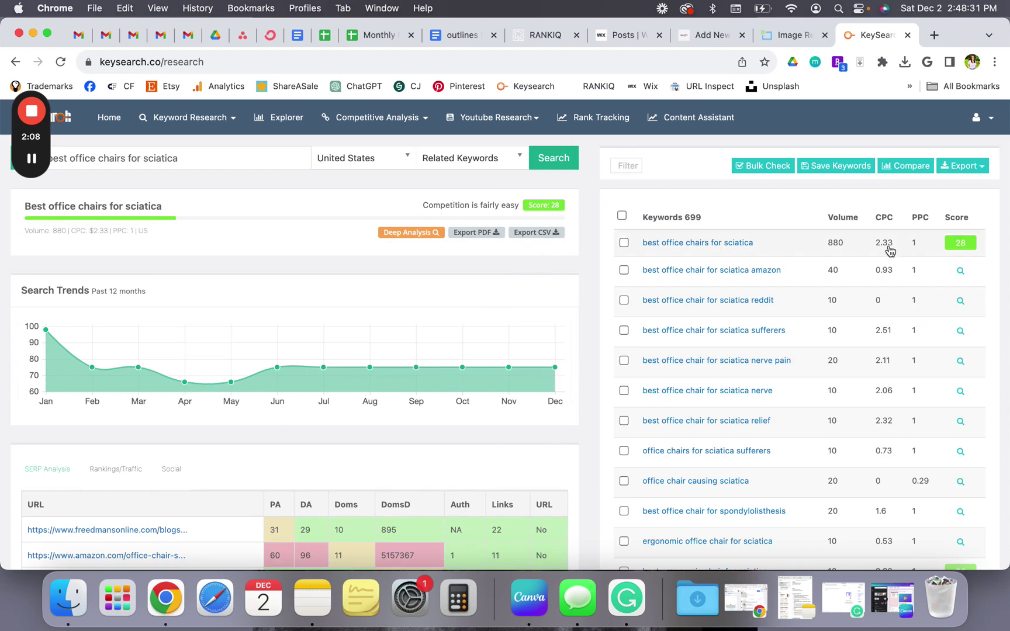
# Sort related keywords lowest score first and check 'what kind of chair is best for sciatica' (score 13)
pyautogui.click(958, 218)
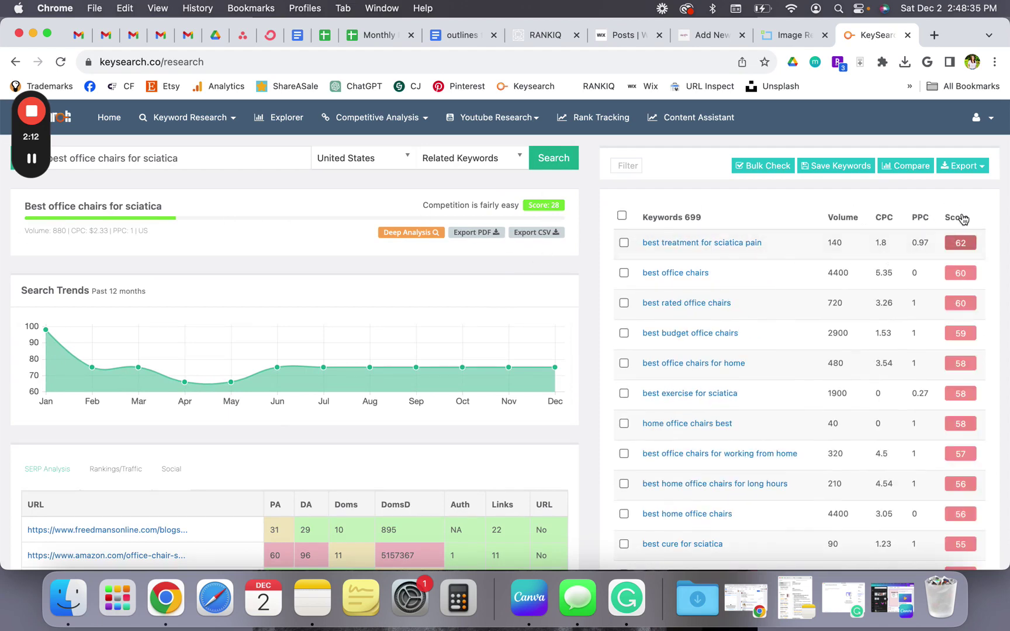
pyautogui.click(963, 217)
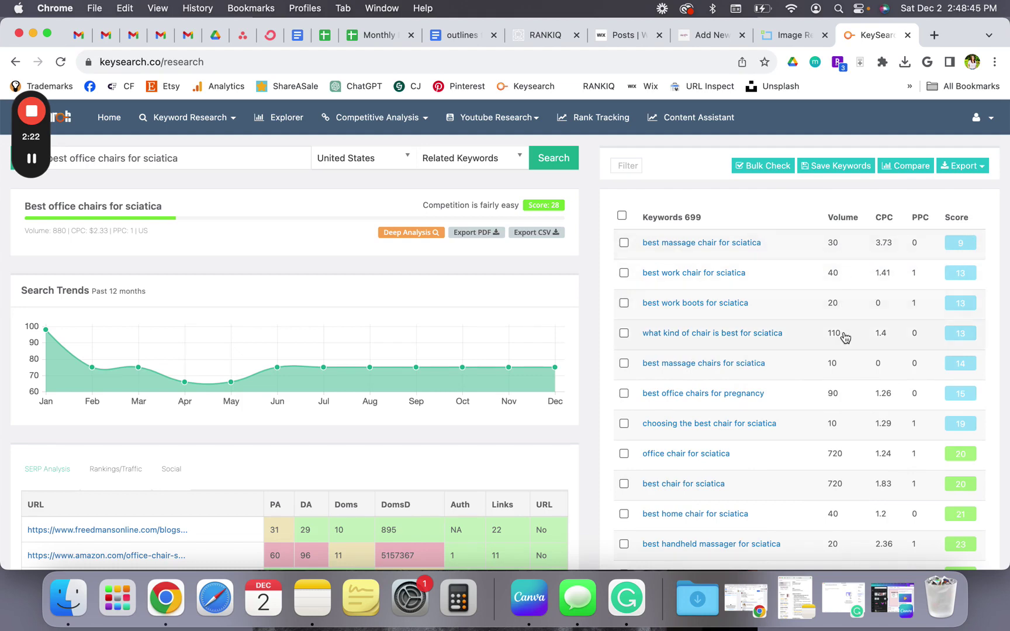
pyautogui.click(624, 334)
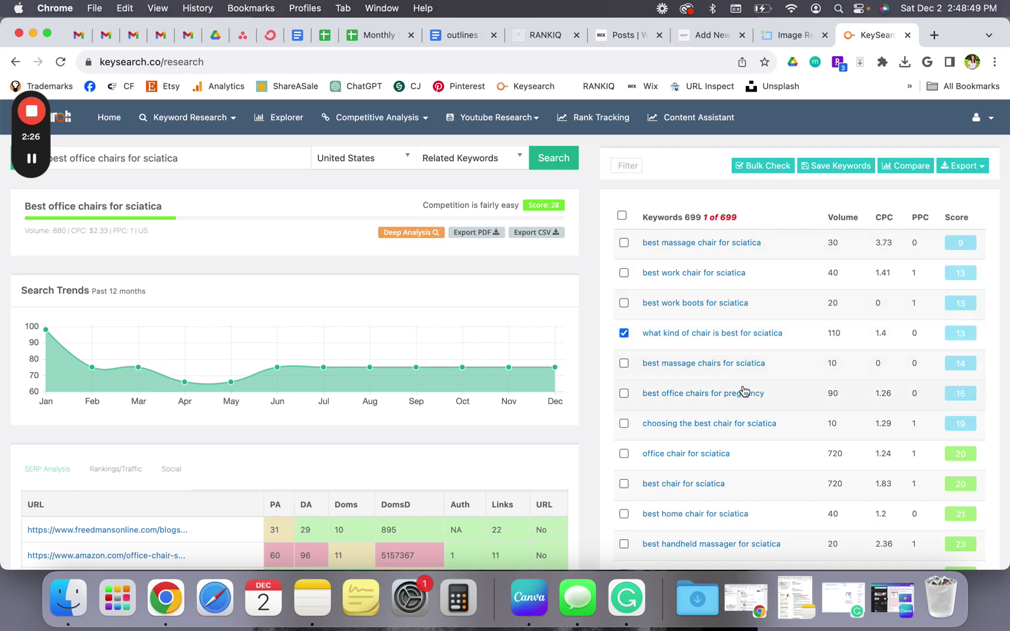
# Scroll through the related keywords and select the 'Best office chairs for sciatica' heading text
pyautogui.scroll(-2, 800, 416)
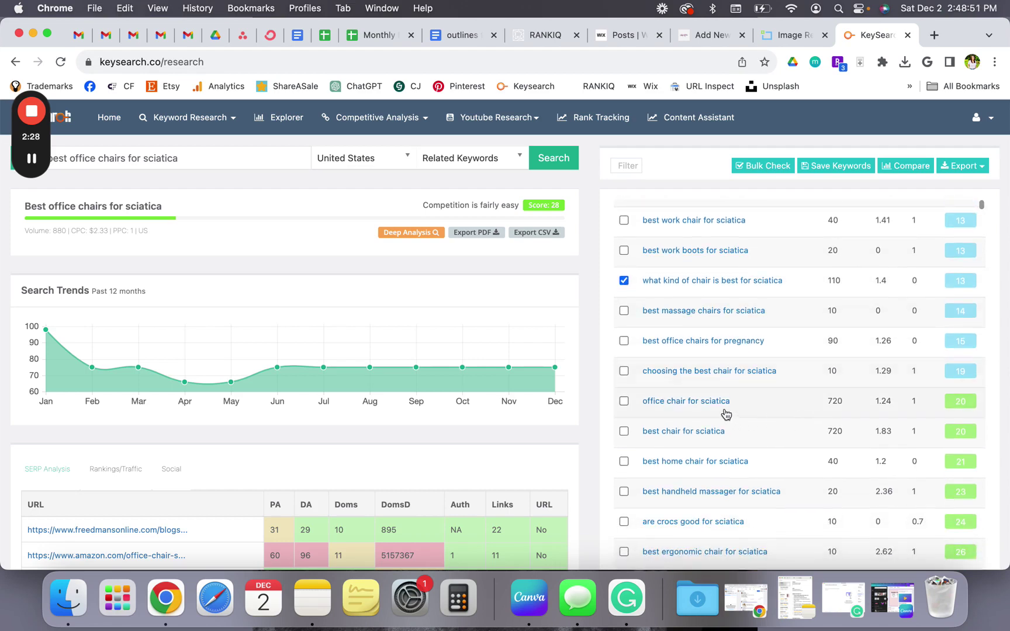
pyautogui.scroll(-2, 753, 444)
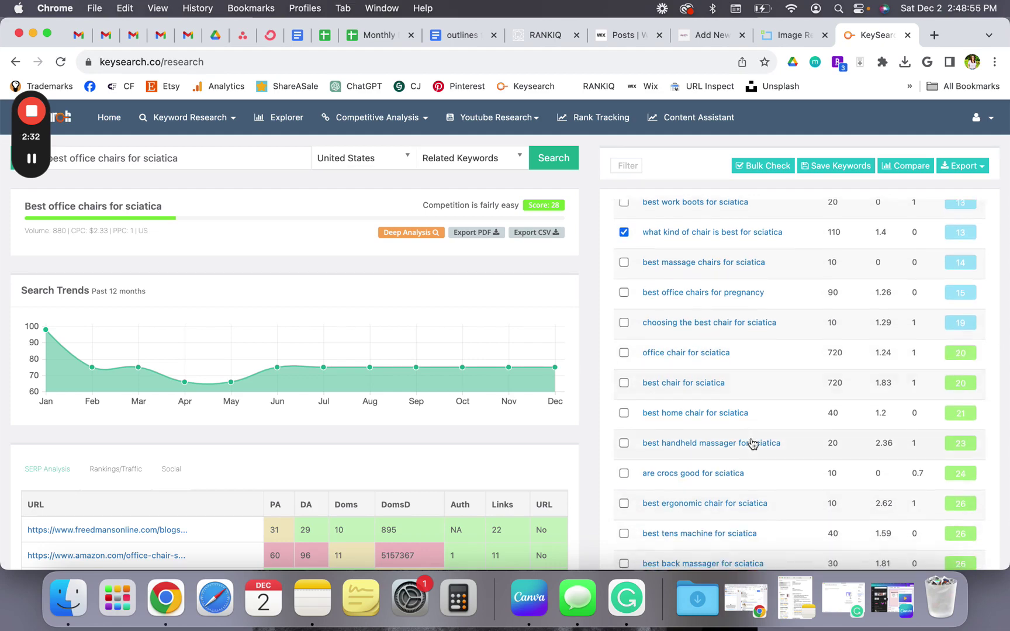
pyautogui.scroll(4, 753, 444)
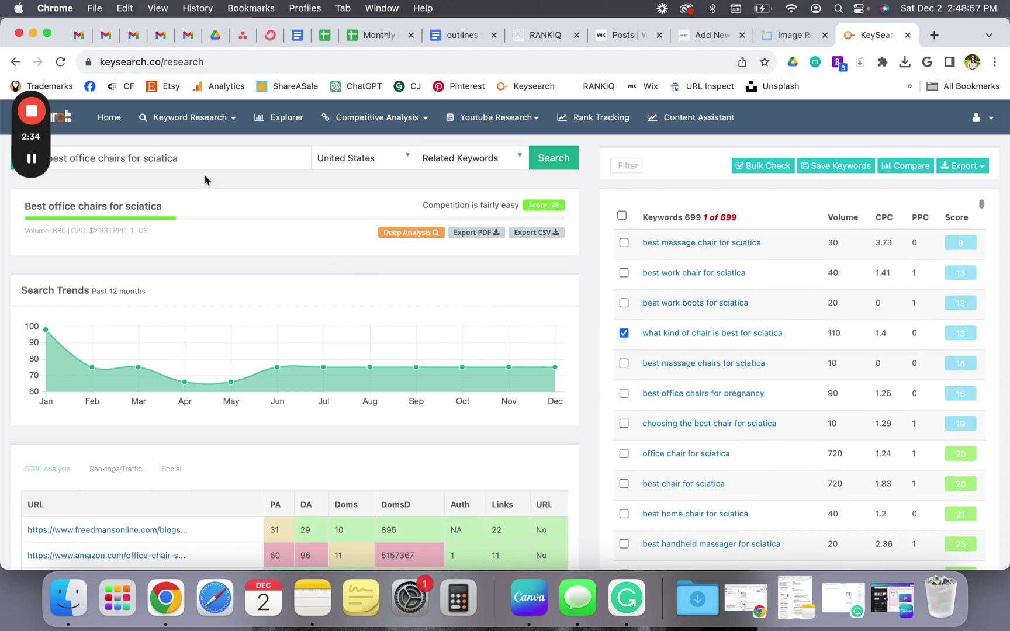
pyautogui.moveTo(174, 209); pyautogui.dragTo(24, 208)
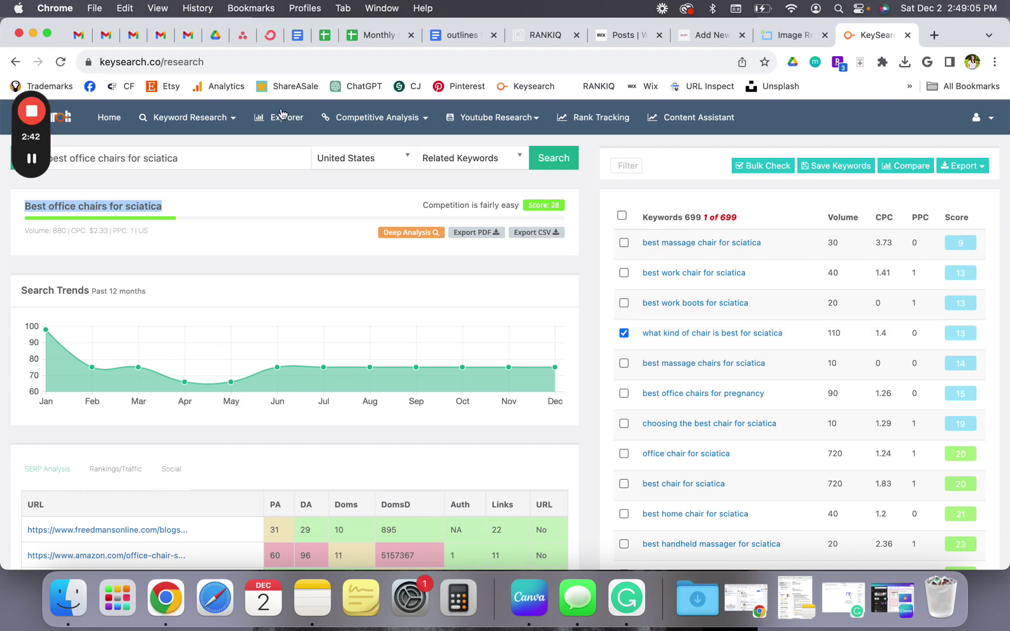
pyautogui.doubleClick(138, 205)
pyautogui.click(139, 204)
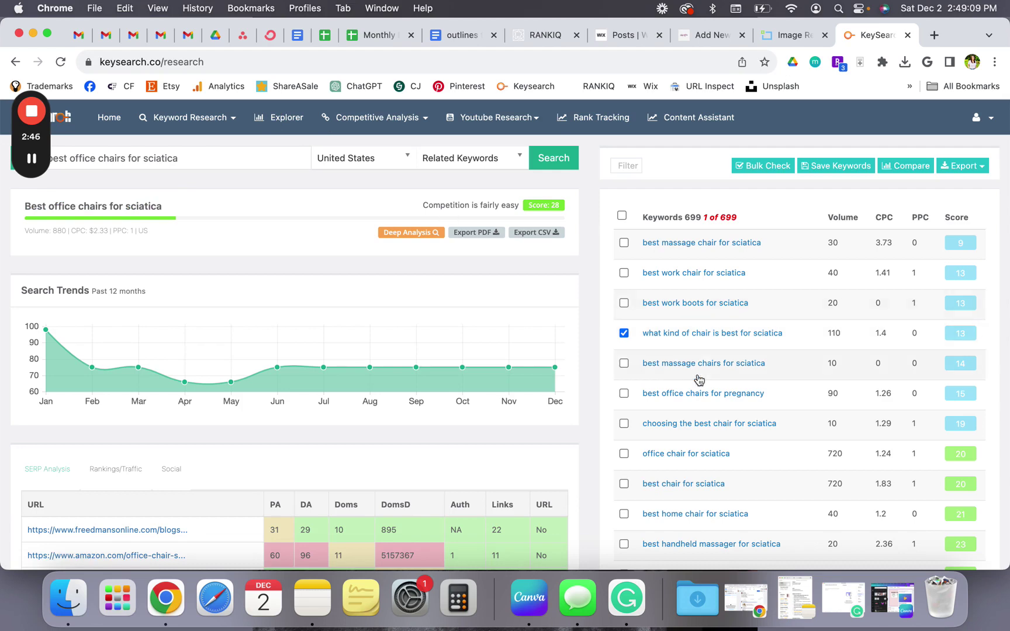
pyautogui.scroll(-6, 700, 380)
pyautogui.scroll(4, 673, 380)
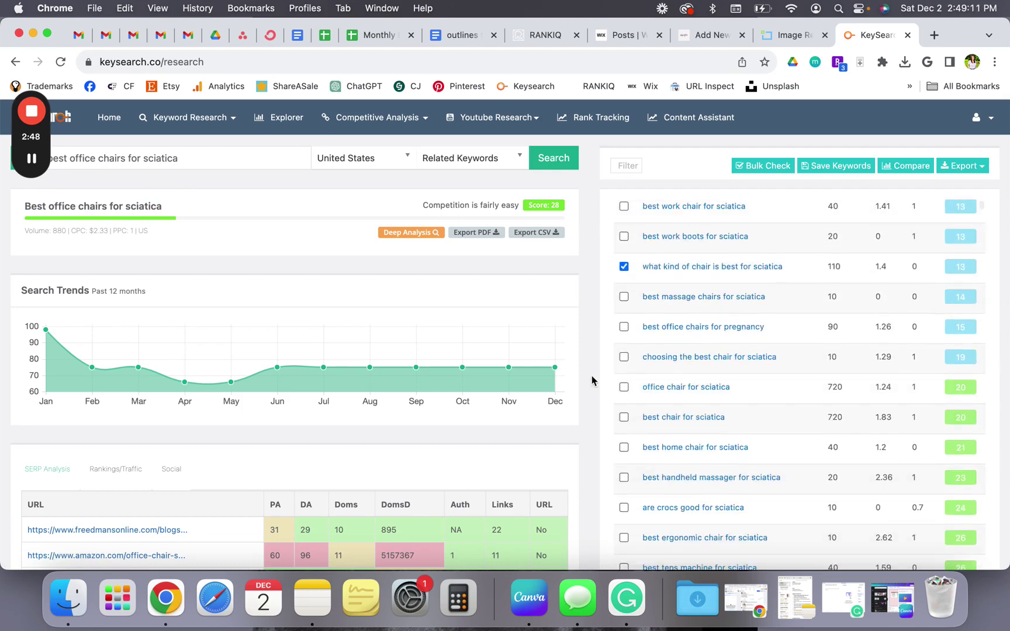
pyautogui.scroll(-5, 579, 371)
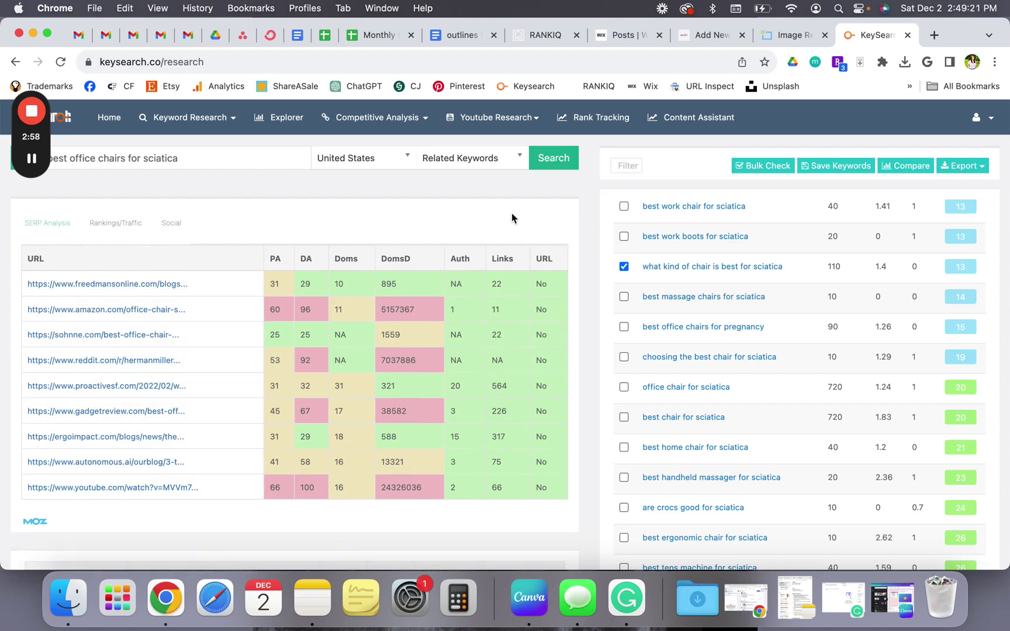
# Scroll back up to the Search Trends chart and inspect its data points
pyautogui.scroll(5, 512, 216)
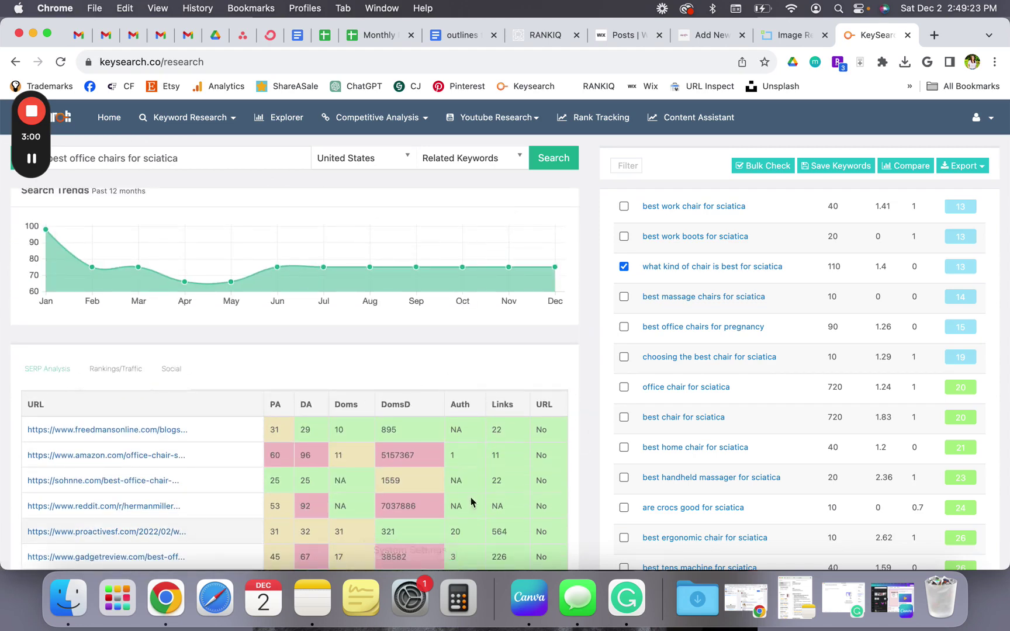
pyautogui.moveTo(471, 299)
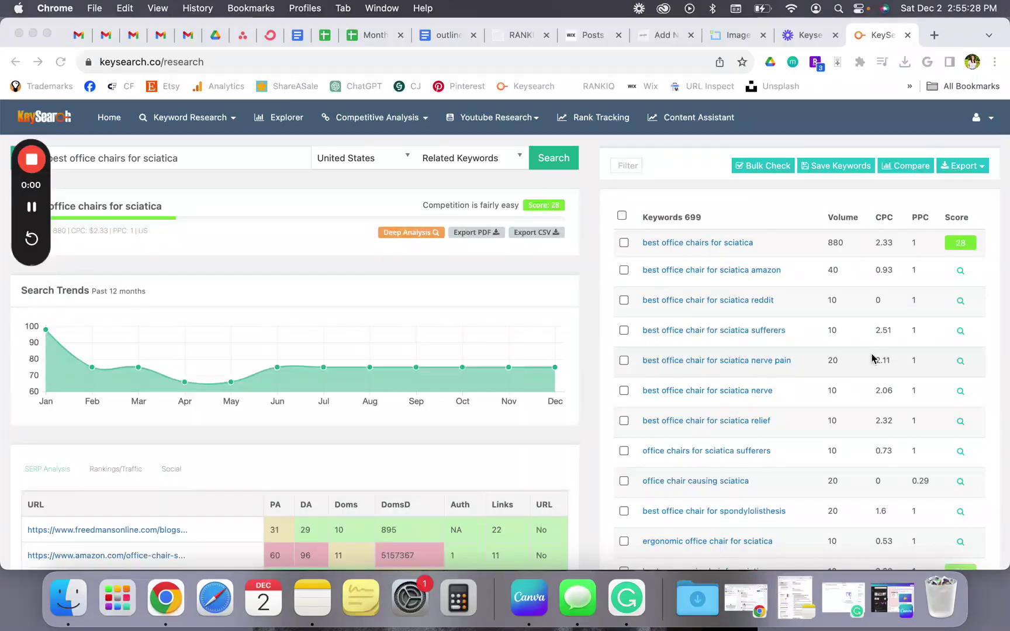